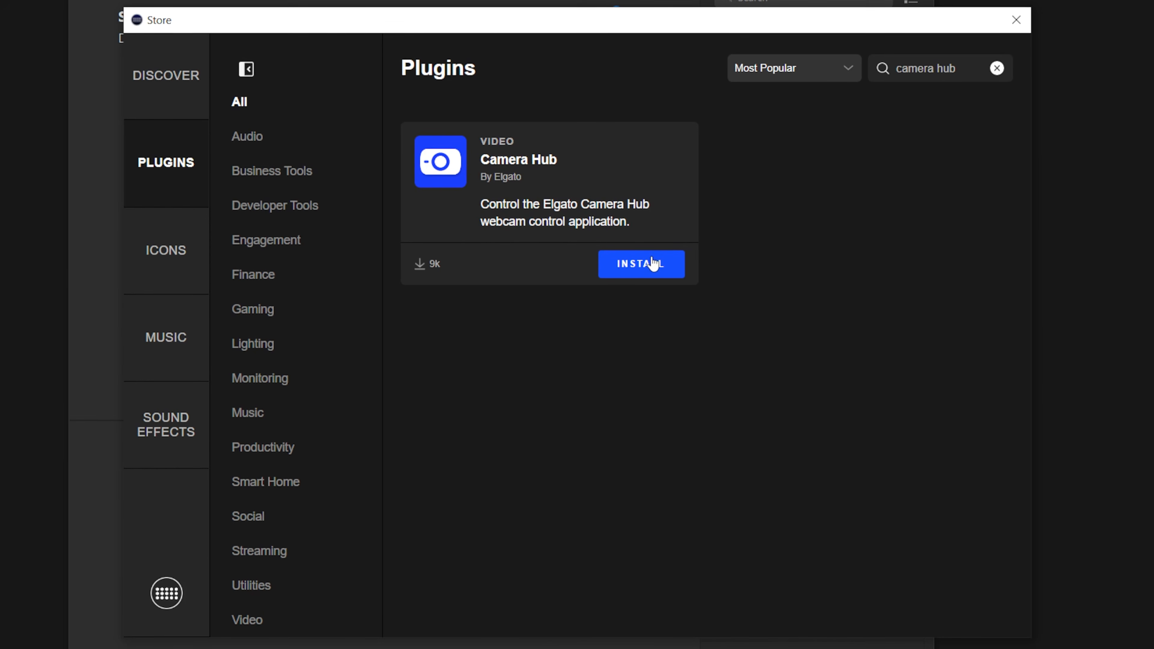
Step: Install the Camera Hub plugin from the store and confirm the installation
click(653, 263)
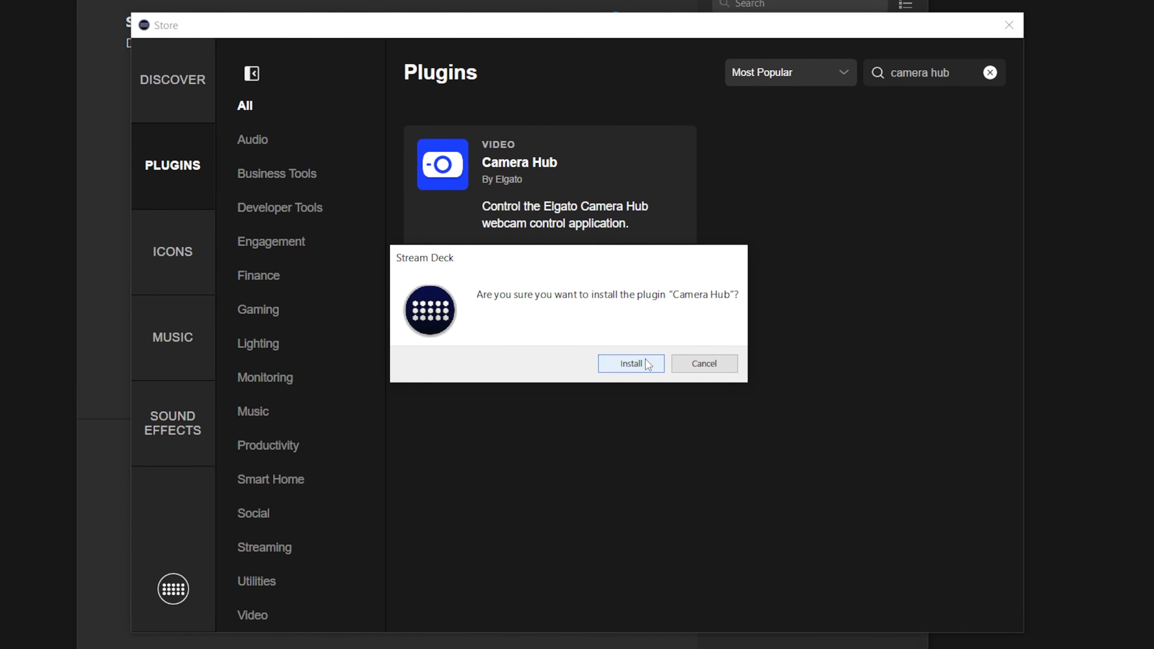
click(631, 363)
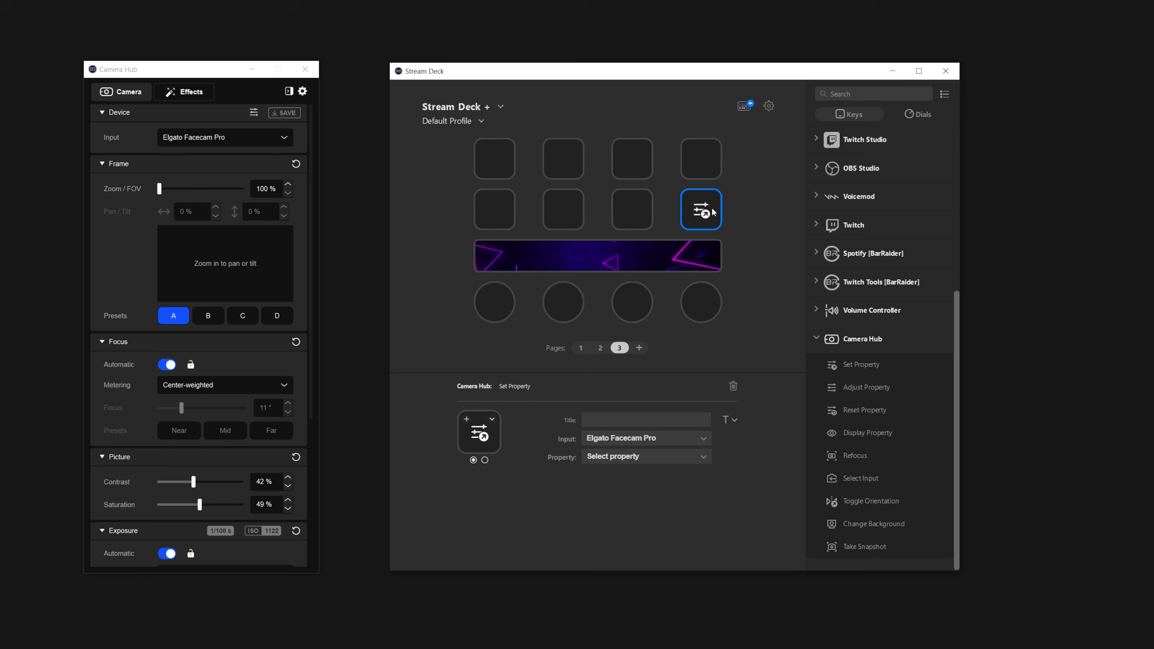
Step: Set the Set Property key's property to Focus, and switch it to Focus Preset
click(651, 457)
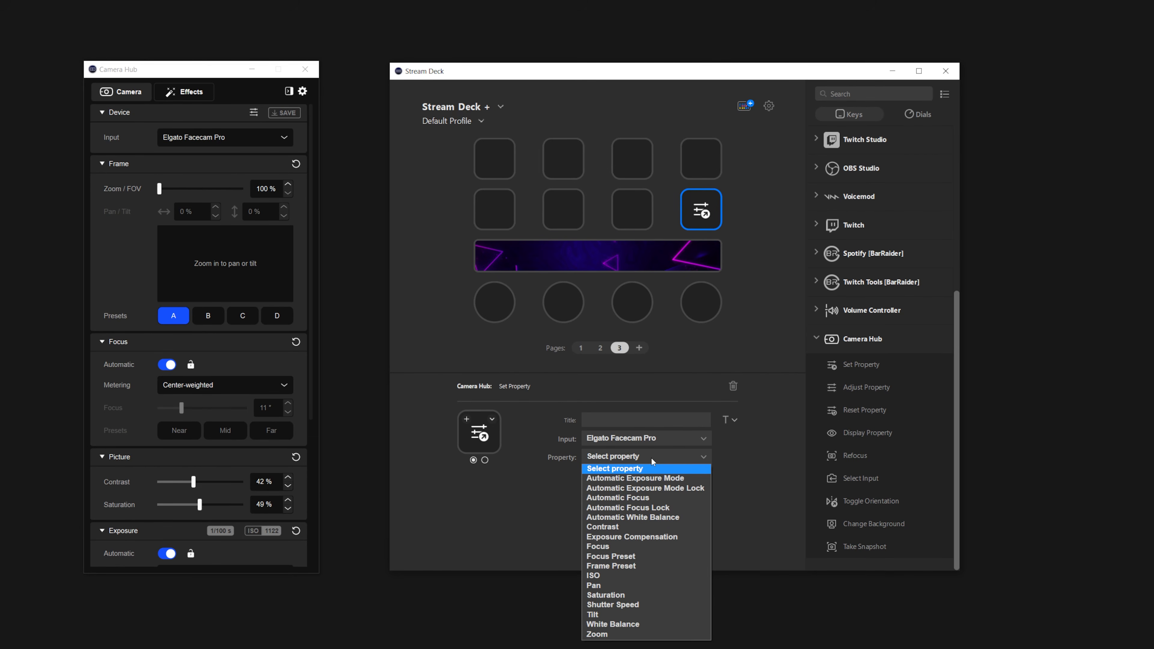
click(619, 546)
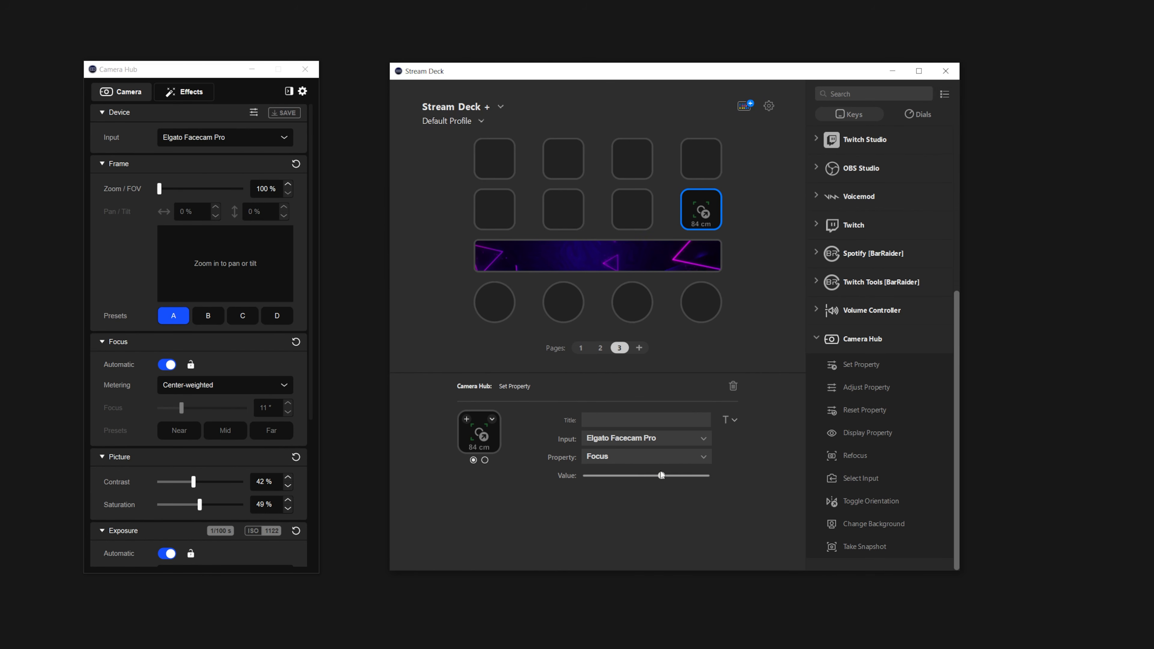
click(659, 457)
click(635, 560)
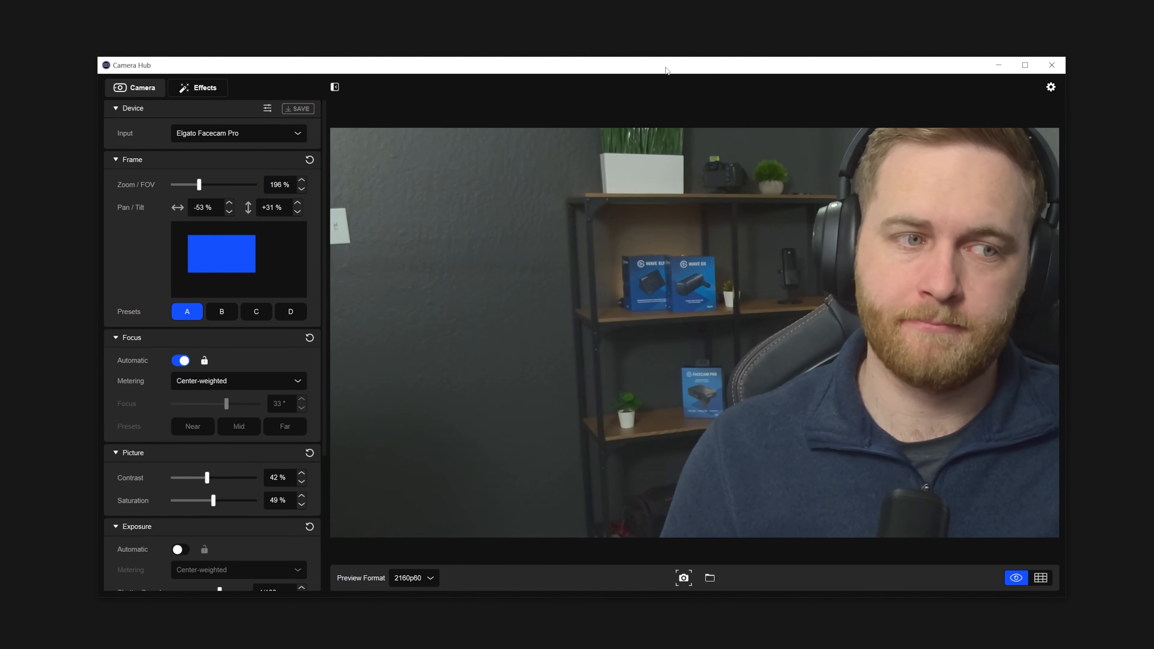
Step: In Camera Hub, reframe the Facecam Pro picture to 125 % zoom with pan at +16 % and tilt at +15 %
mouse_move(199, 184)
mouse_down()
mouse_move(175, 185)
mouse_move(199, 184)
mouse_up()
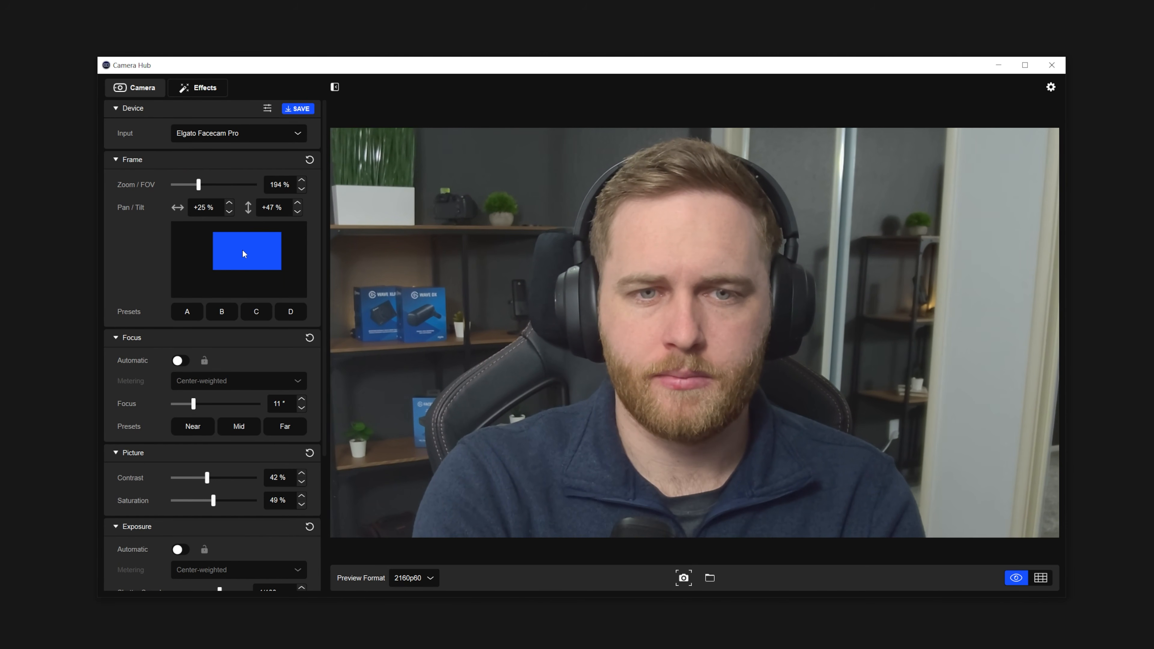
mouse_move(244, 253)
mouse_down()
mouse_move(226, 255)
mouse_move(238, 256)
mouse_move(238, 241)
mouse_move(239, 259)
mouse_move(234, 244)
mouse_up()
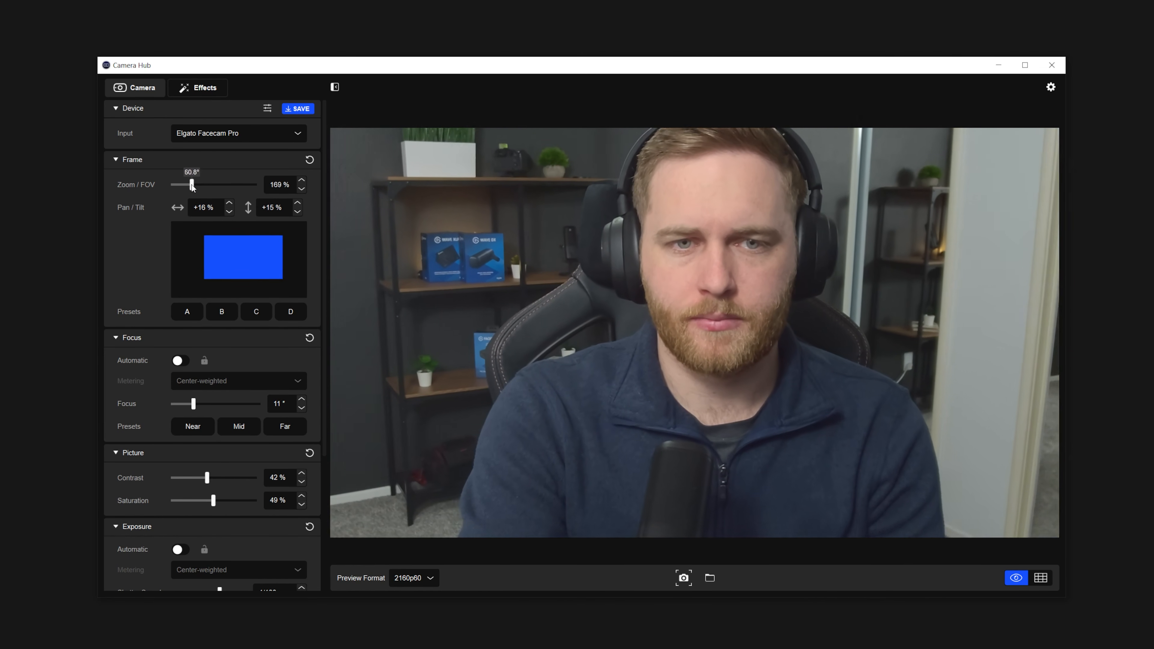
drag(184, 188, 173, 185)
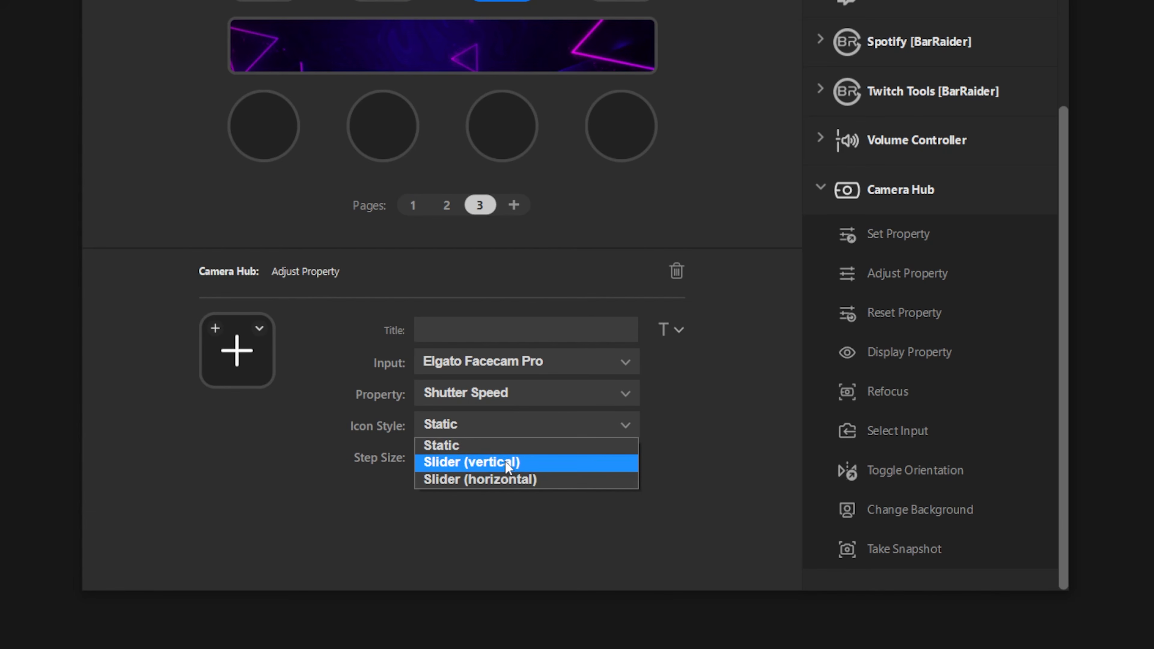
Step: In Stream Deck, give the Shutter Speed adjustment key the Slider (vertical) icon style and a small negative step size
click(507, 462)
drag(527, 458, 517, 459)
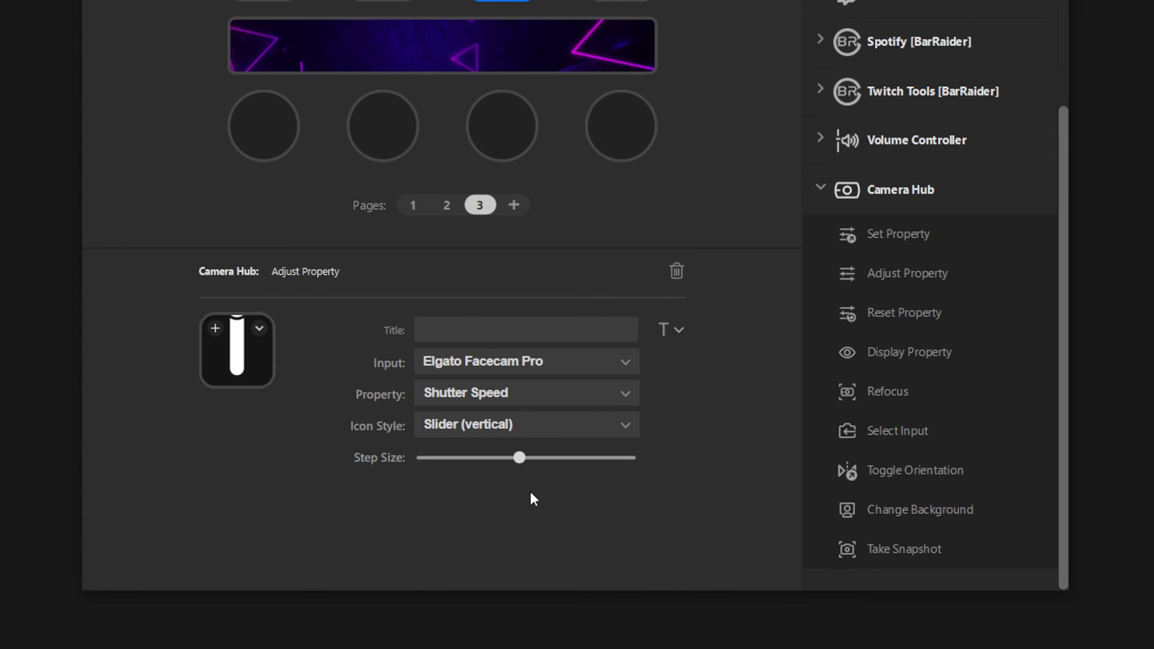
Step: Add an Adjust Property action to the third key of the first row and assign it Shutter Speed
drag(1004, 517, 634, 154)
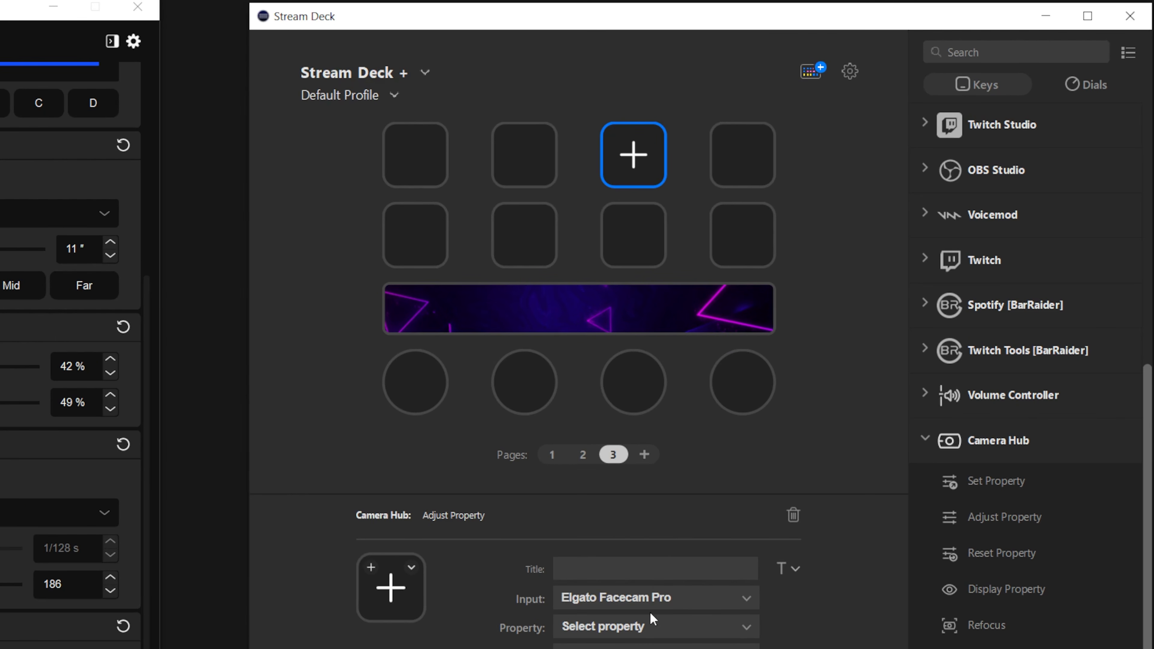
click(650, 614)
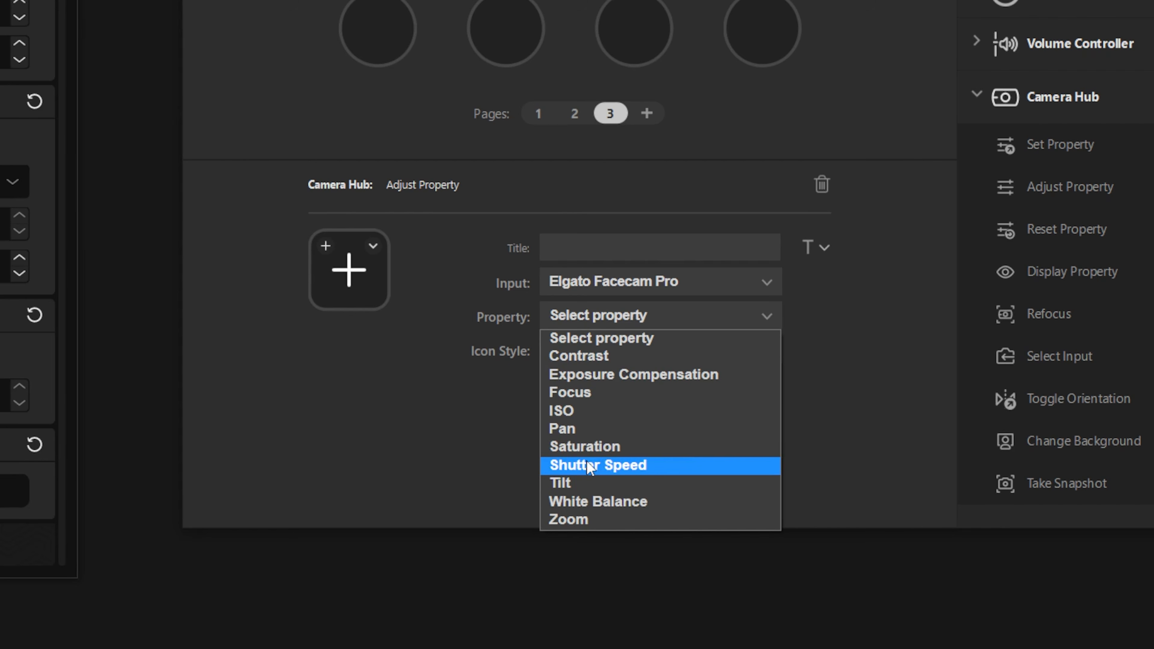
click(590, 466)
Step: Give the new Shutter Speed key the Slider (vertical) icon style and adjust its step size
click(678, 351)
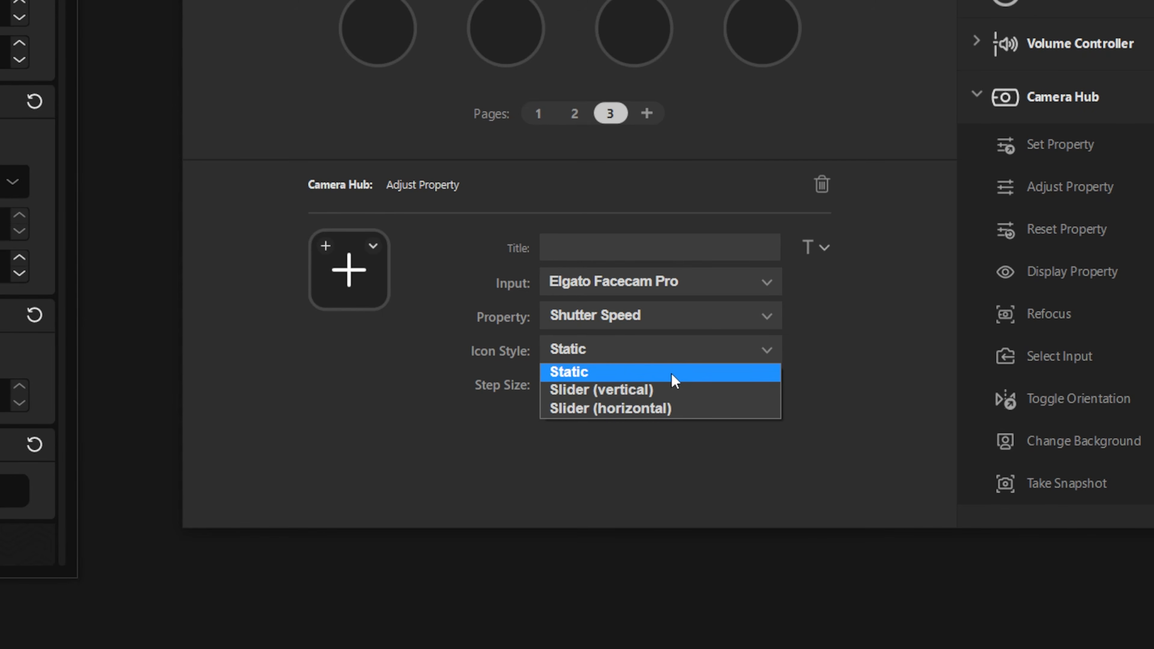
click(666, 392)
mouse_move(667, 395)
drag(666, 395, 670, 396)
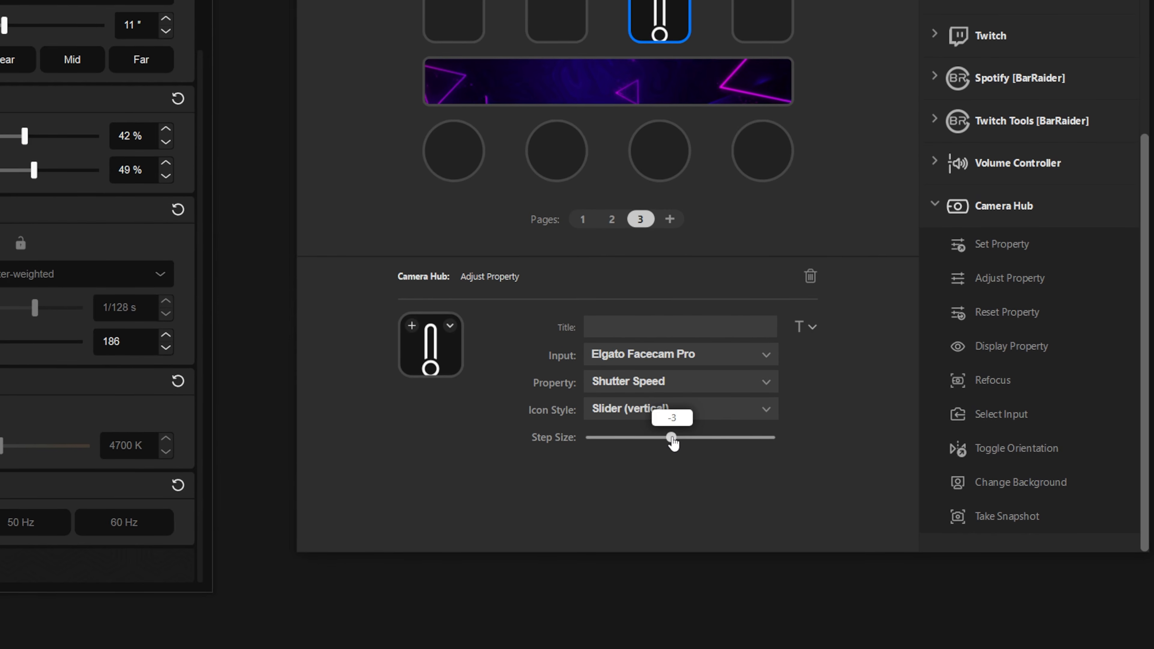
drag(673, 443, 677, 445)
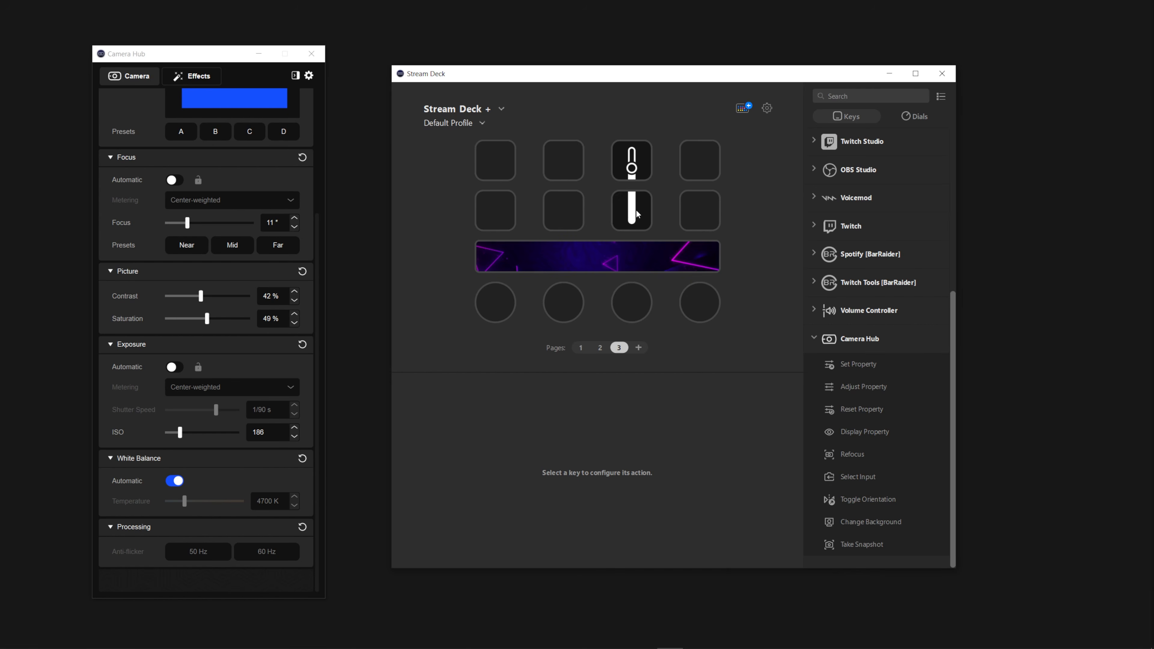
click(633, 212)
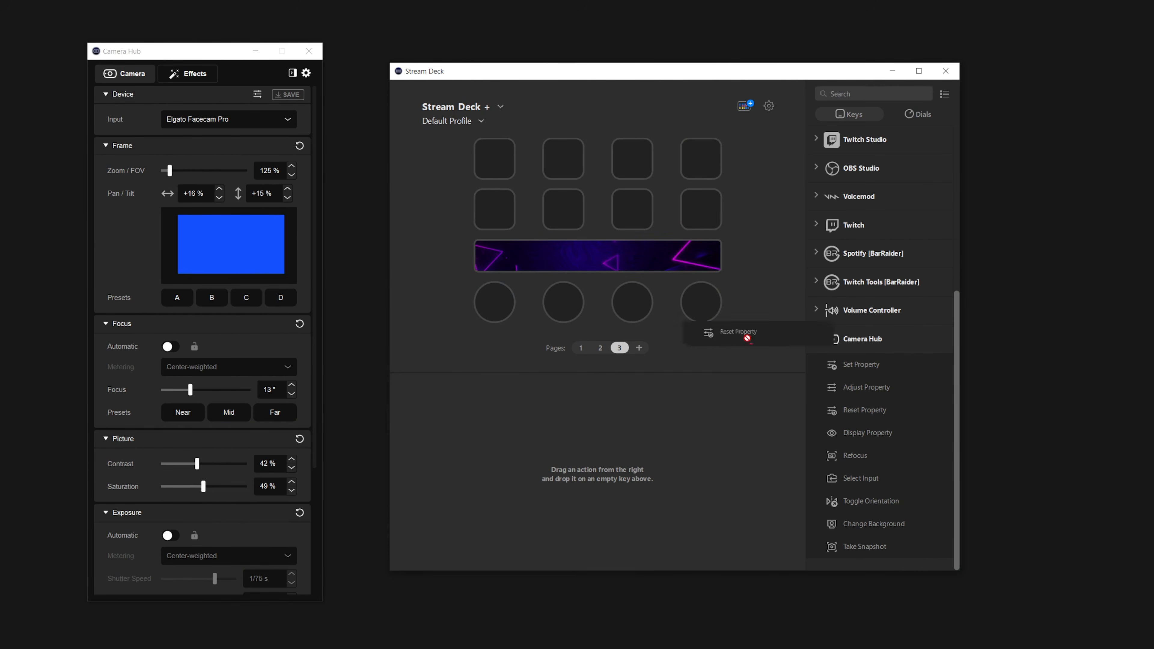
Step: Add a Reset Property action to the third key of the second row and make it reset ISO
drag(708, 332, 644, 239)
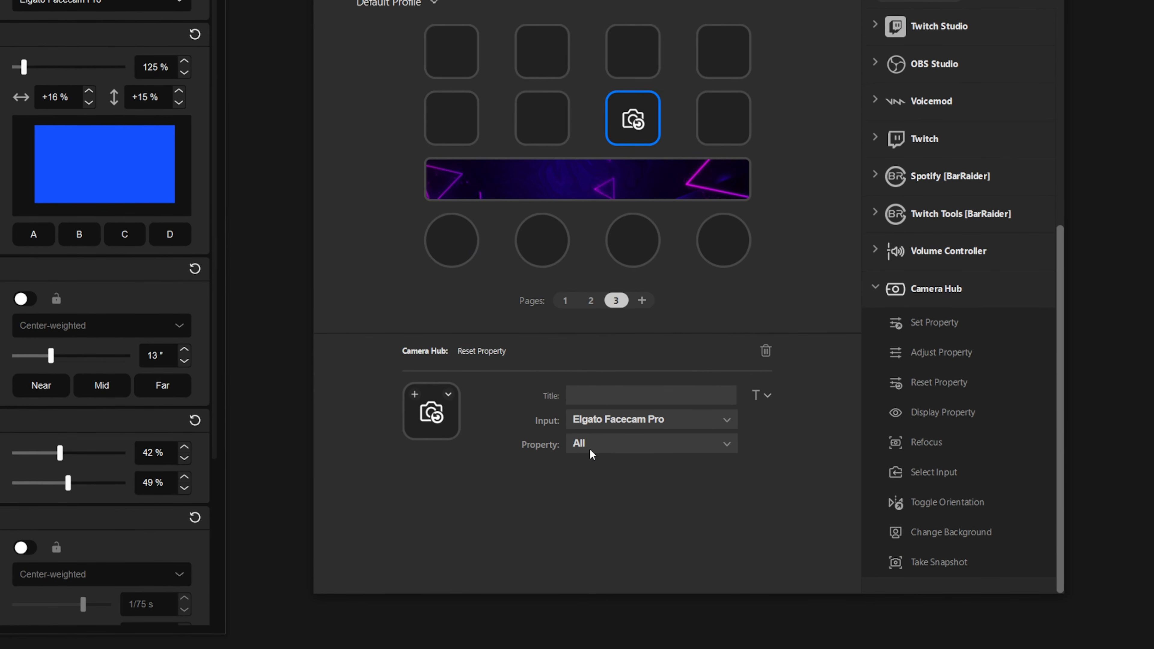
click(589, 500)
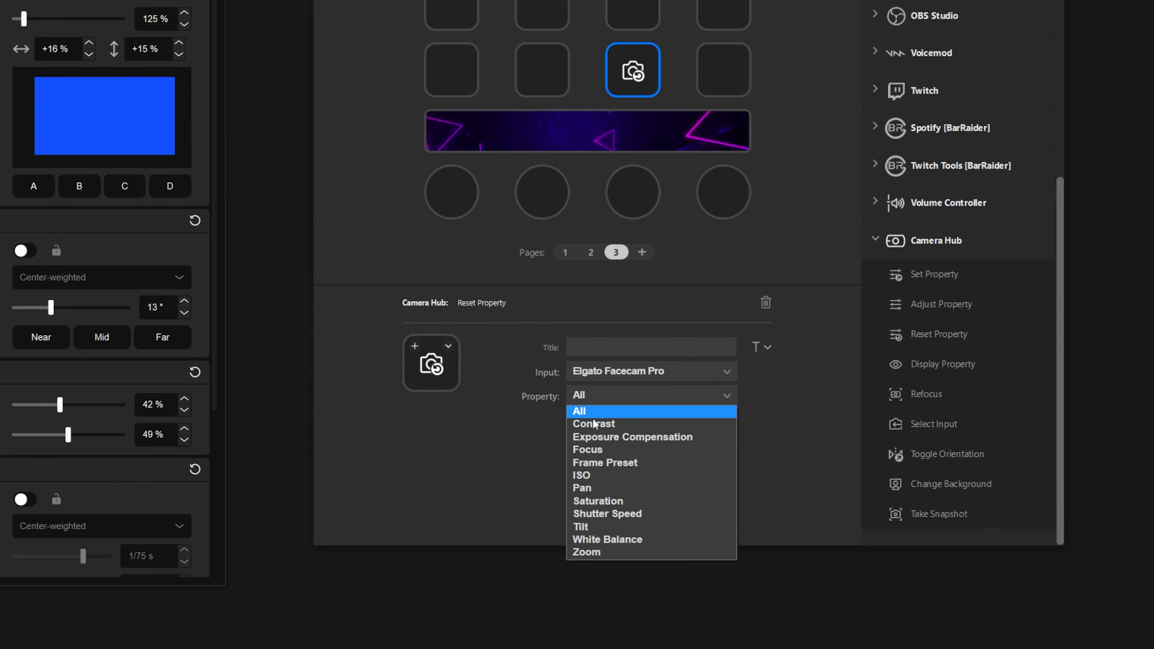
click(594, 475)
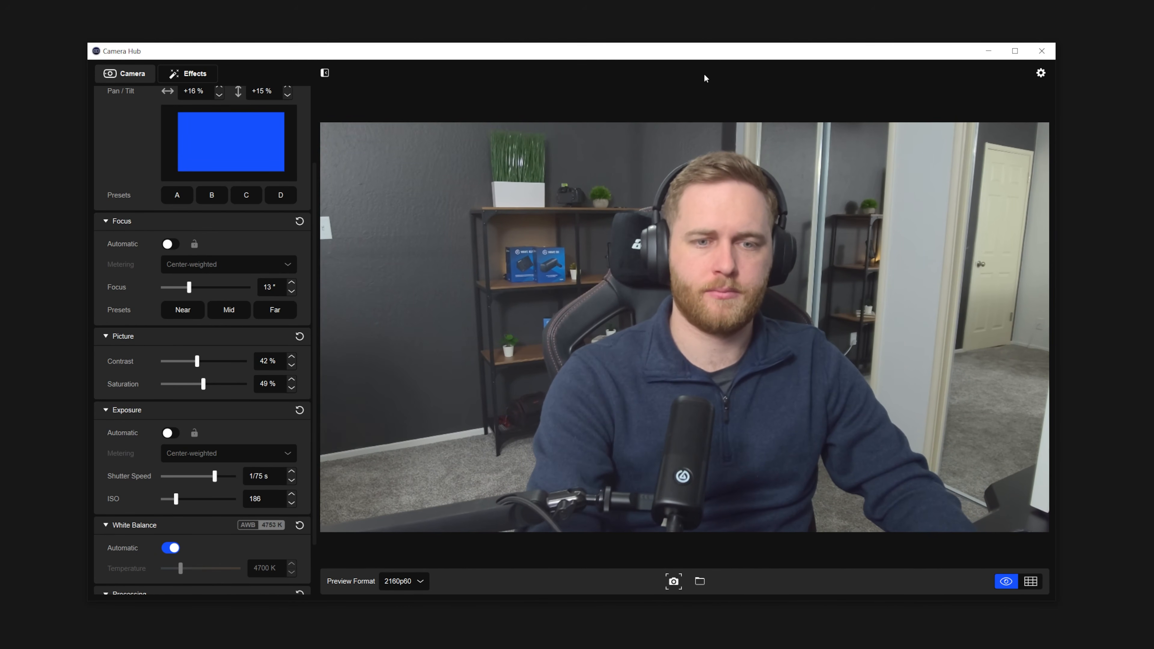
Step: Add a Display Property key for ISO in the second row, and raise the camera's ISO to 263
drag(863, 475, 634, 260)
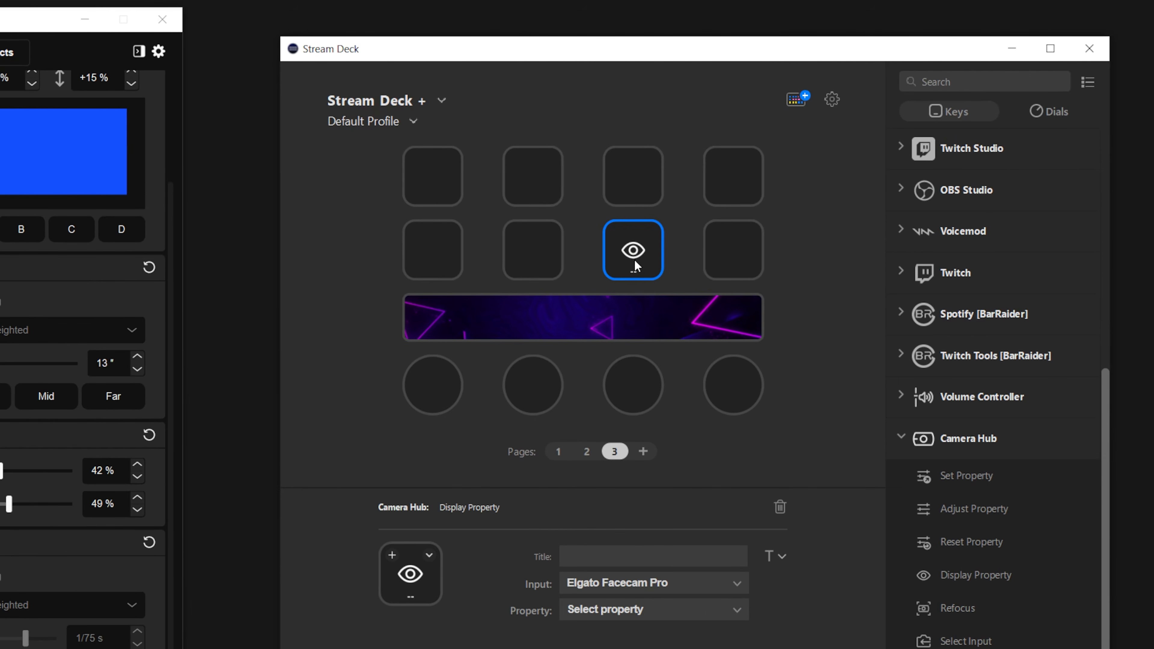
click(611, 407)
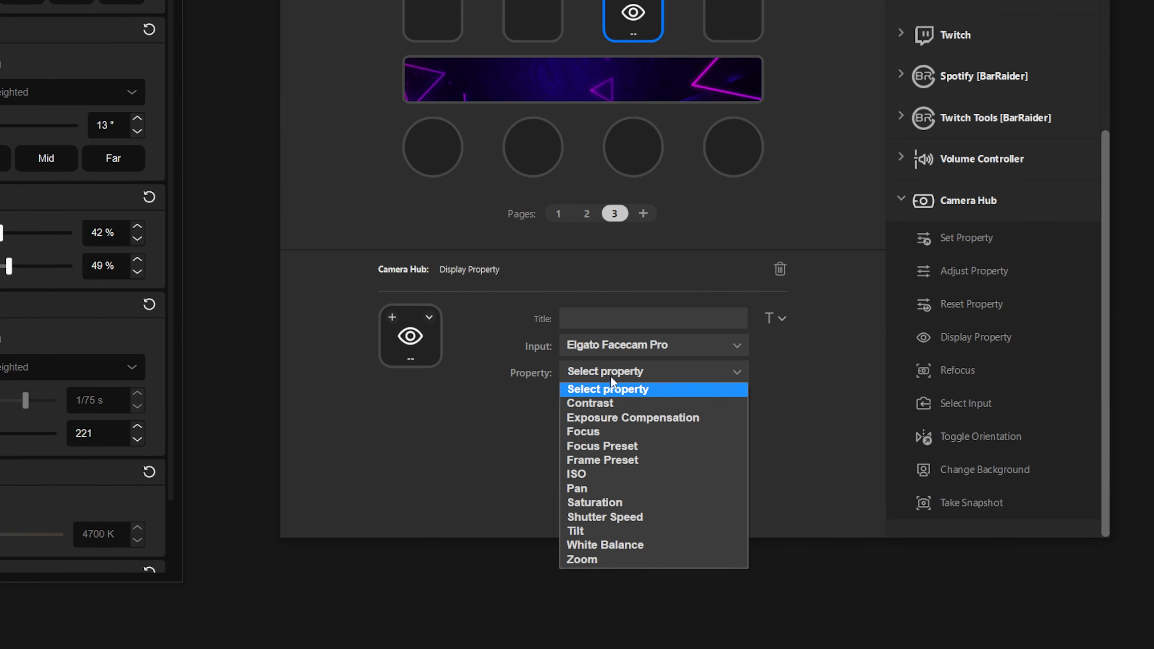
click(580, 474)
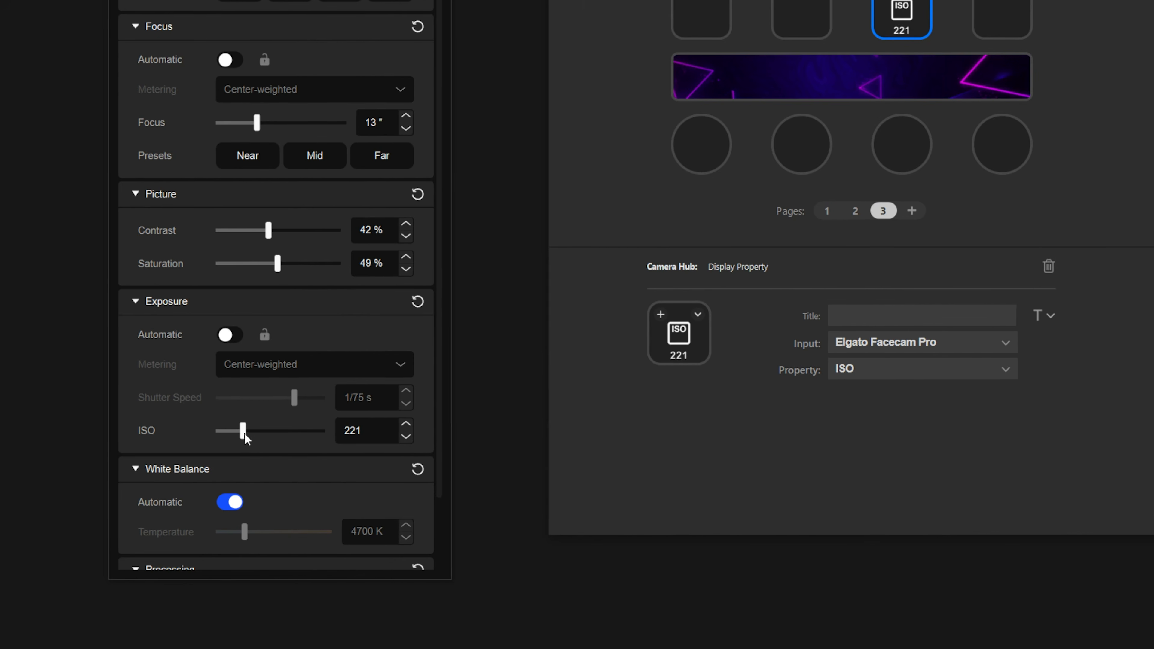
drag(246, 431, 277, 431)
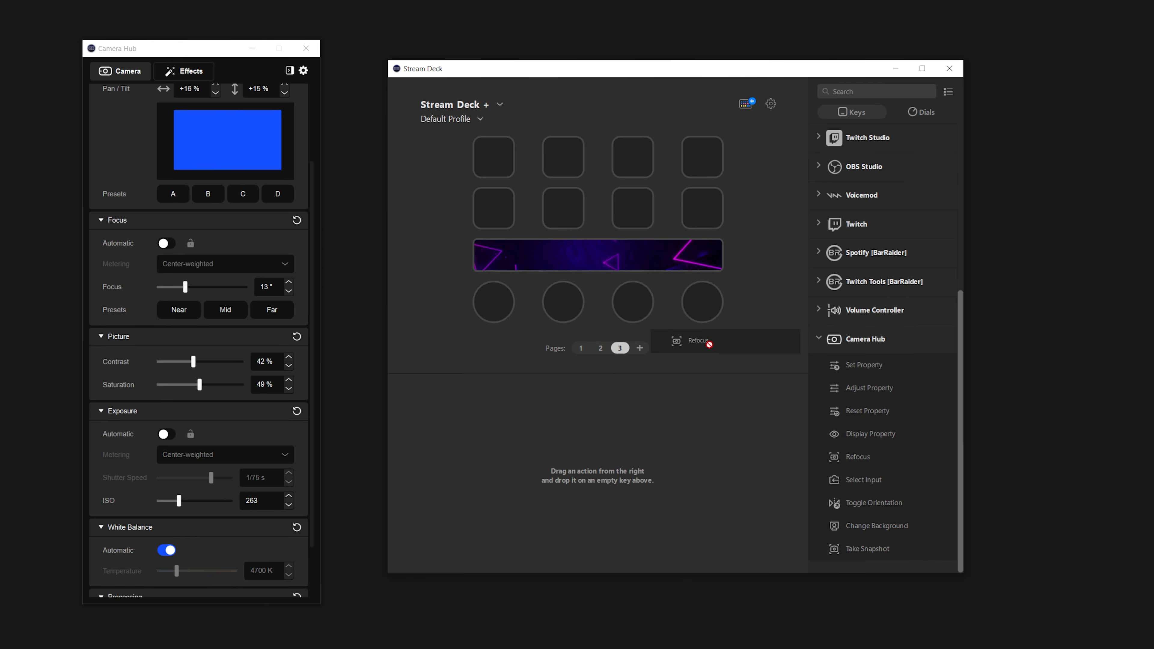
Step: Add a Refocus action to an empty key in the second row and toggle the camera's automatic focus
drag(696, 337, 610, 193)
drag(638, 271, 639, 270)
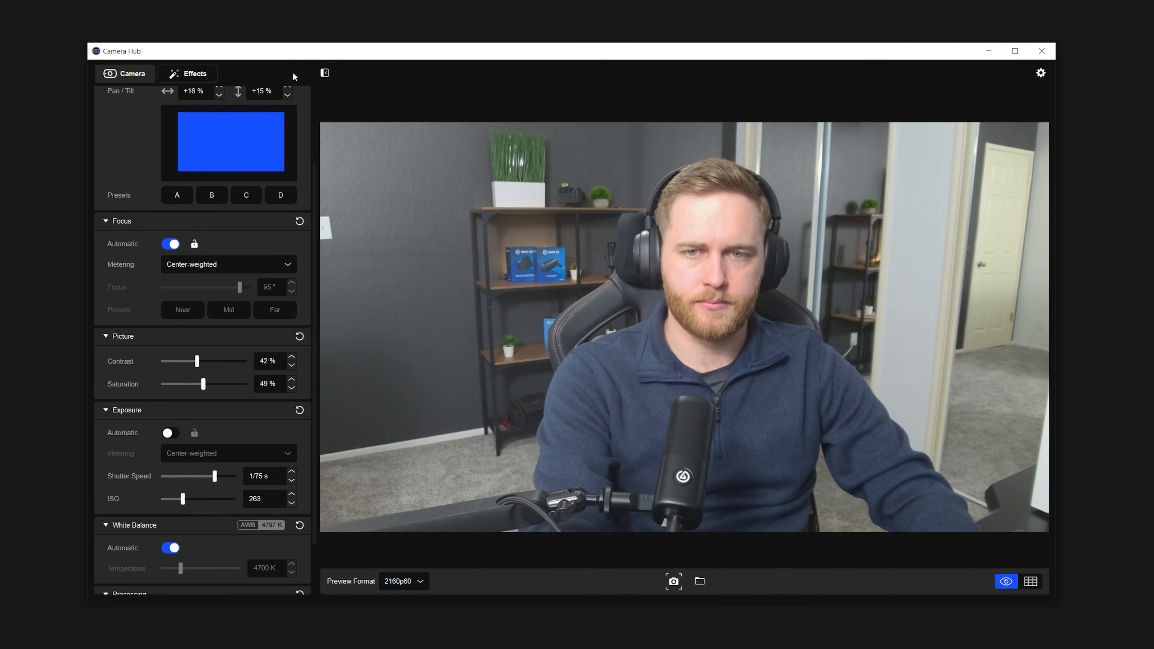
click(165, 245)
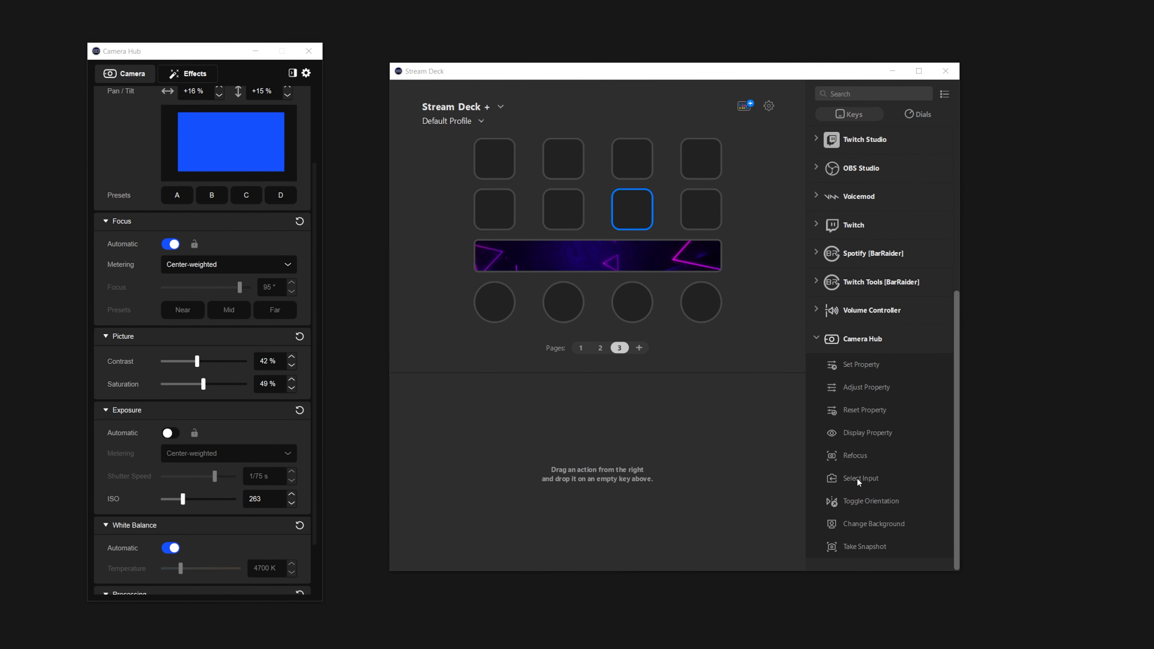
Step: Place the Select Input action on the third key of the second row
drag(856, 478, 637, 216)
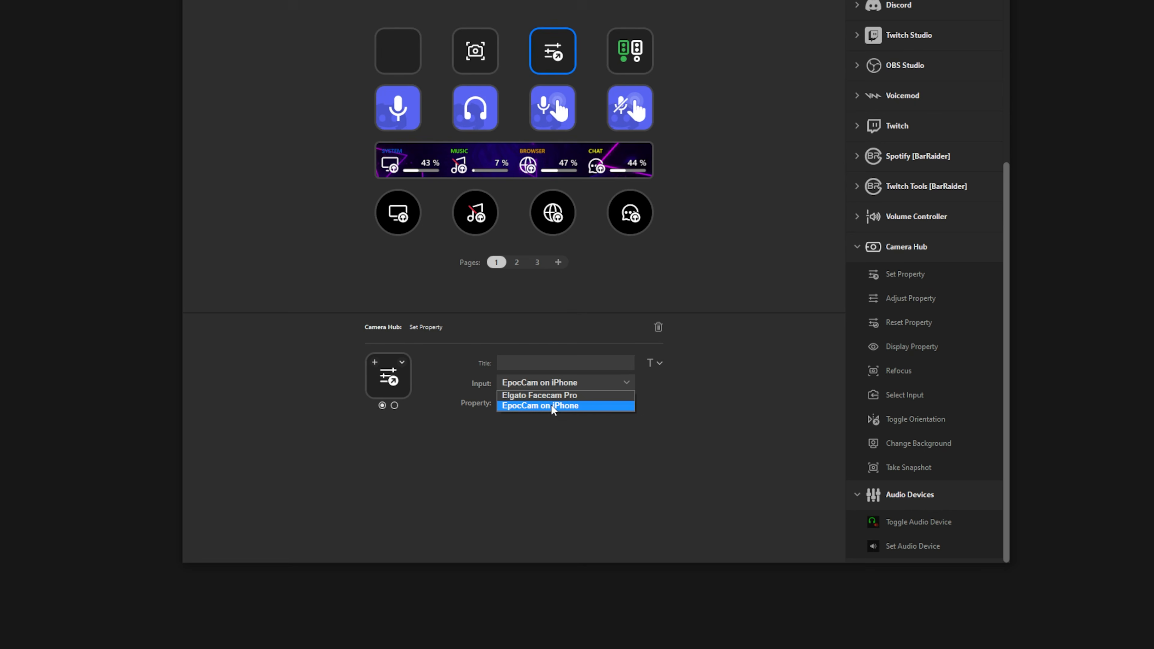
Step: Configure the Set Property key for EpocCam on iPhone with the AR Lens property and choose a lens
click(550, 404)
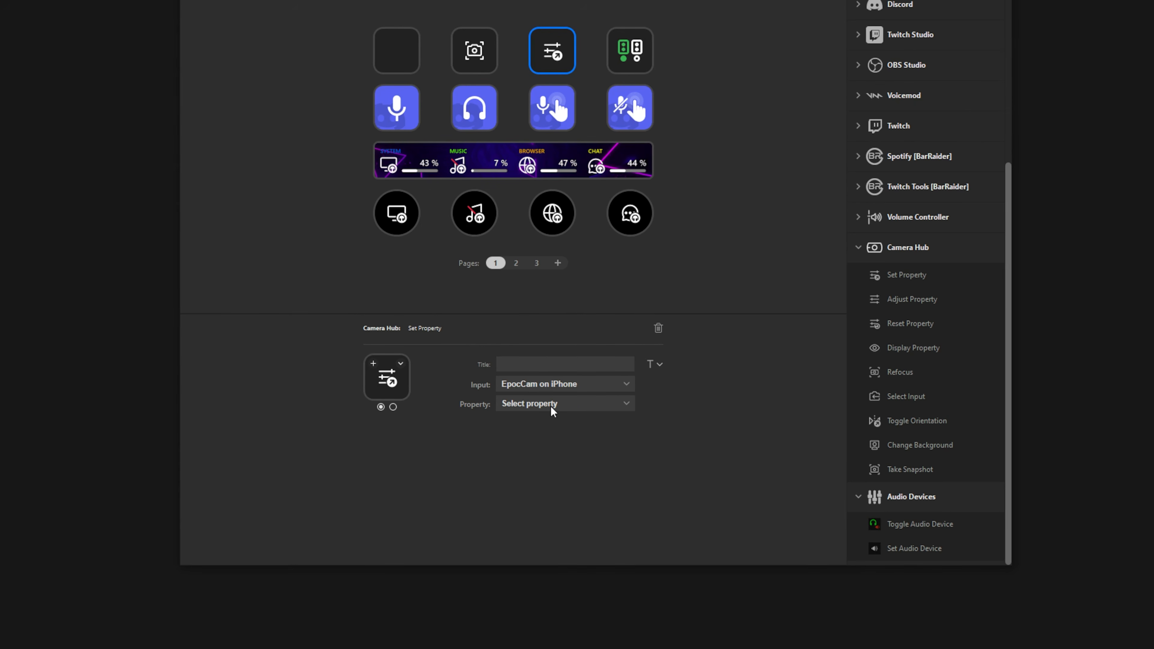
click(550, 406)
click(528, 430)
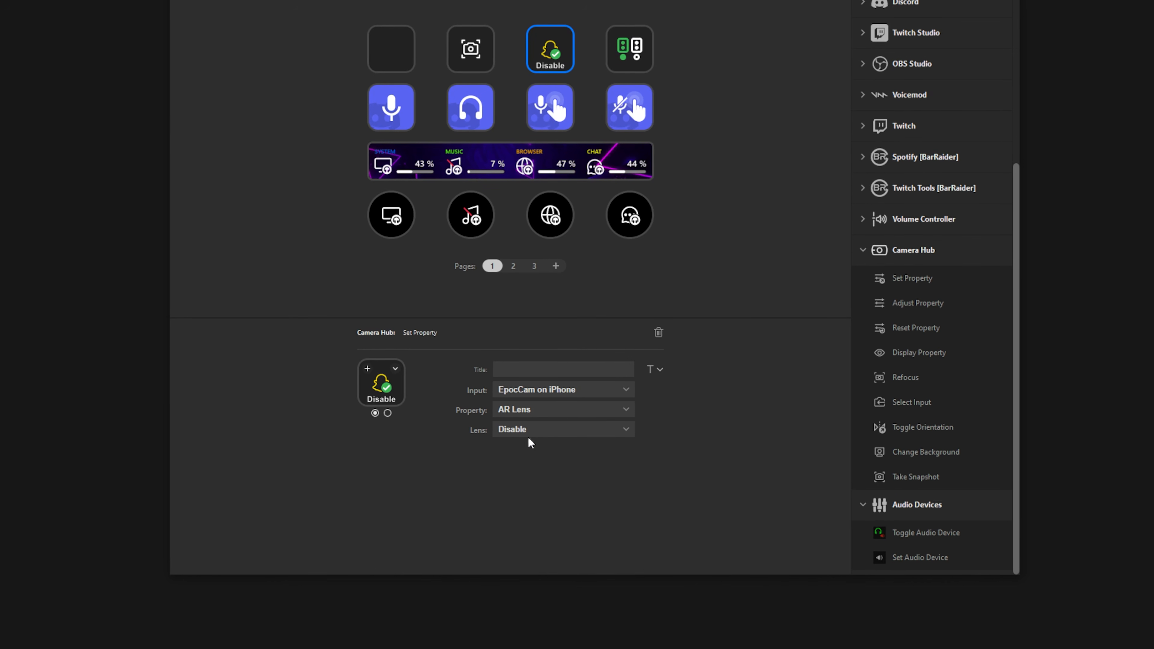
click(523, 426)
click(520, 456)
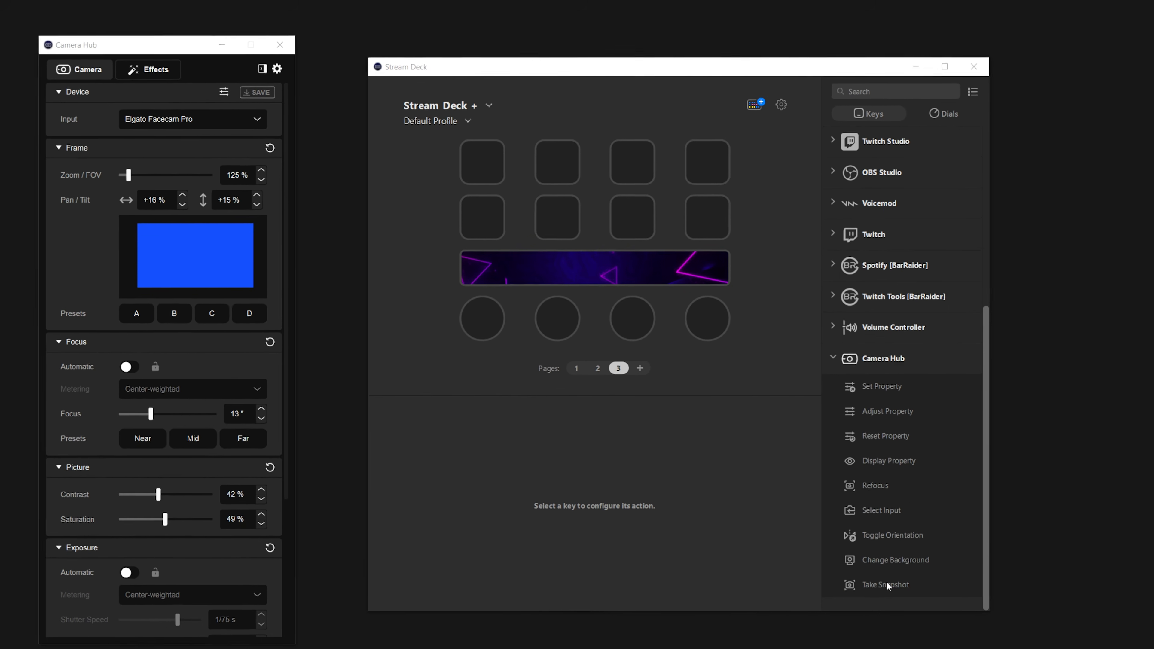
Step: Place the Take Snapshot action on the third key of the second row
drag(887, 582, 651, 235)
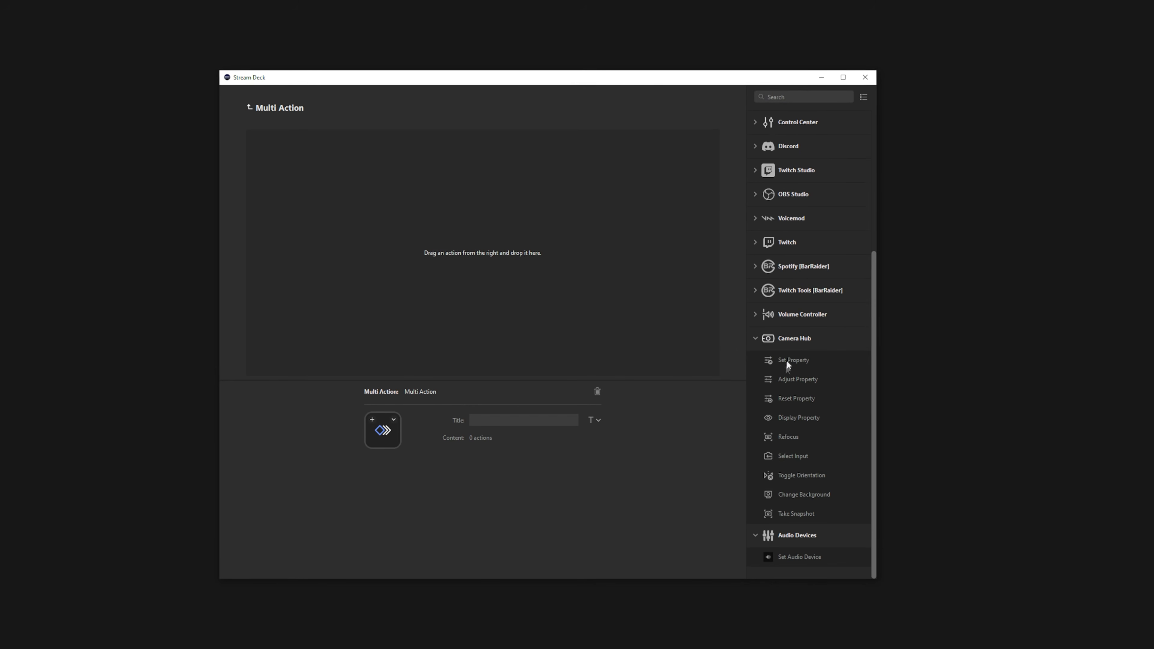
Step: Add a Camera Hub Set Property action to the empty Multi Action and set its property to Contrast
drag(786, 360, 487, 253)
click(522, 450)
click(511, 508)
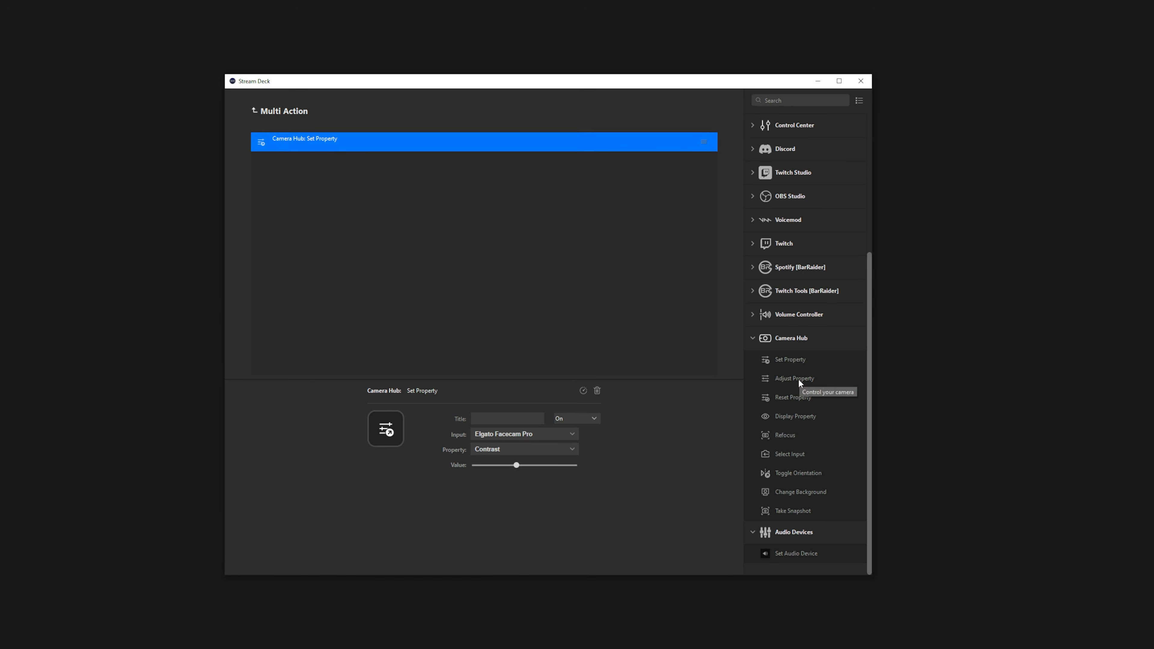
Step: Add Adjust Property and Display Property actions to the Multi Action and choose a property for the Display Property action
drag(795, 416, 491, 254)
click(505, 447)
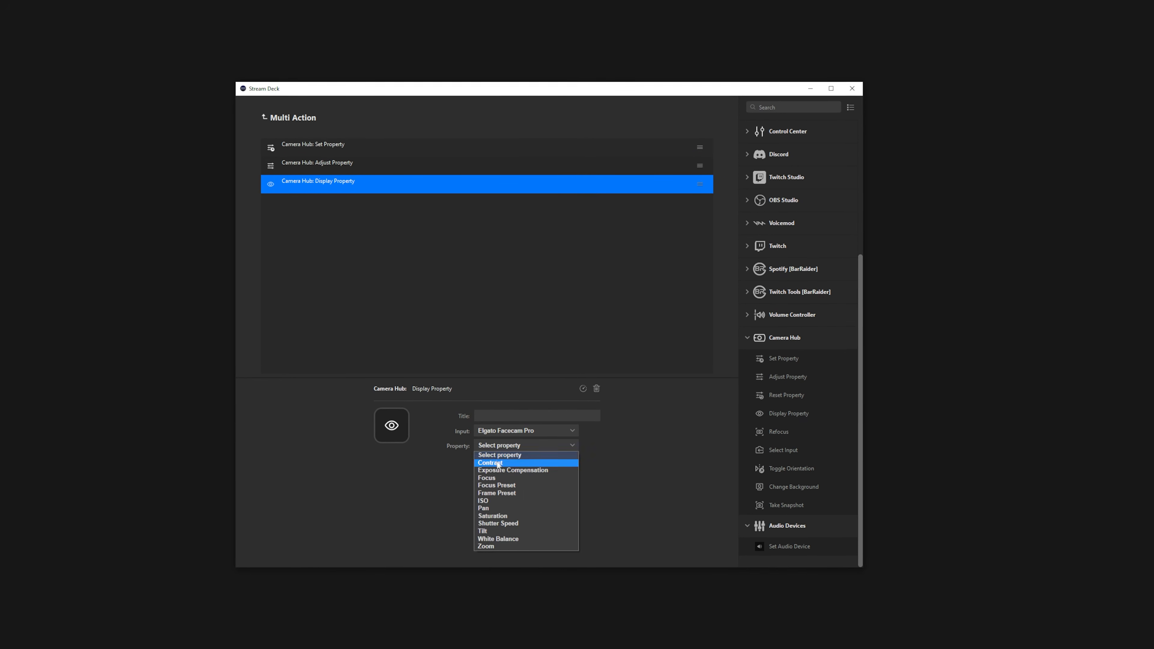
click(500, 484)
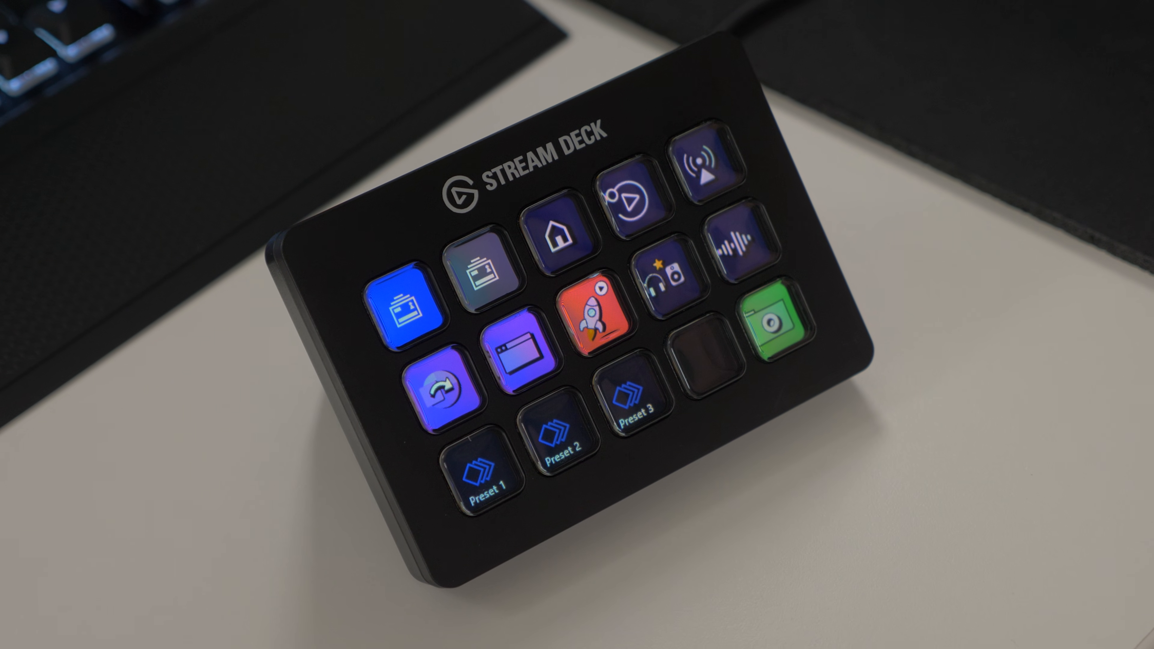